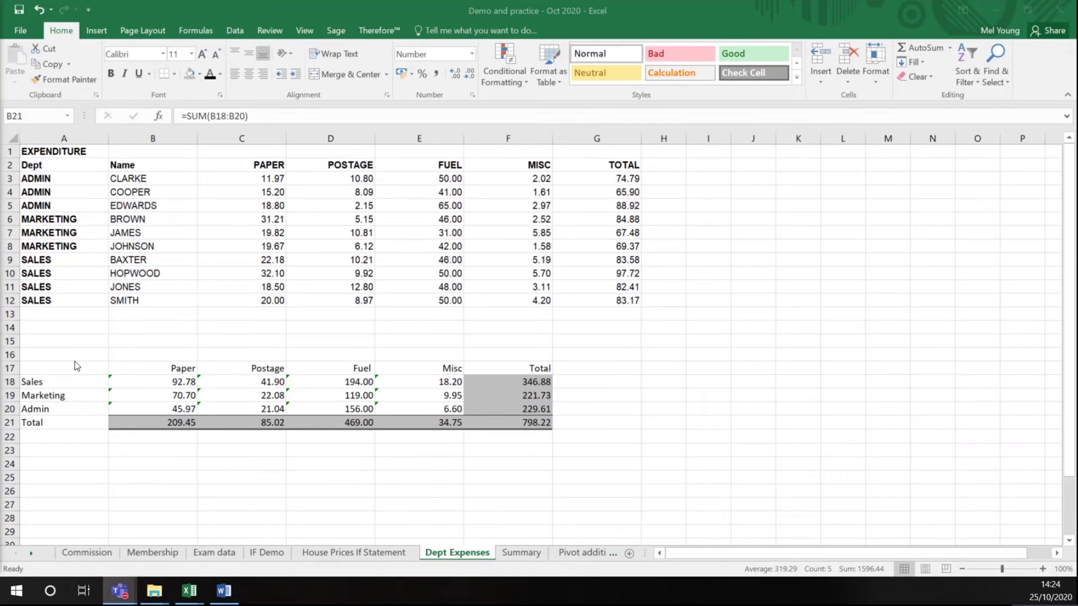
- Select A17:E18, the Sales figures with their Paper, Postage, Fuel and Misc headings
{"action": "left_click_drag", "start_coordinate": [68, 370], "coordinate": [415, 383]}
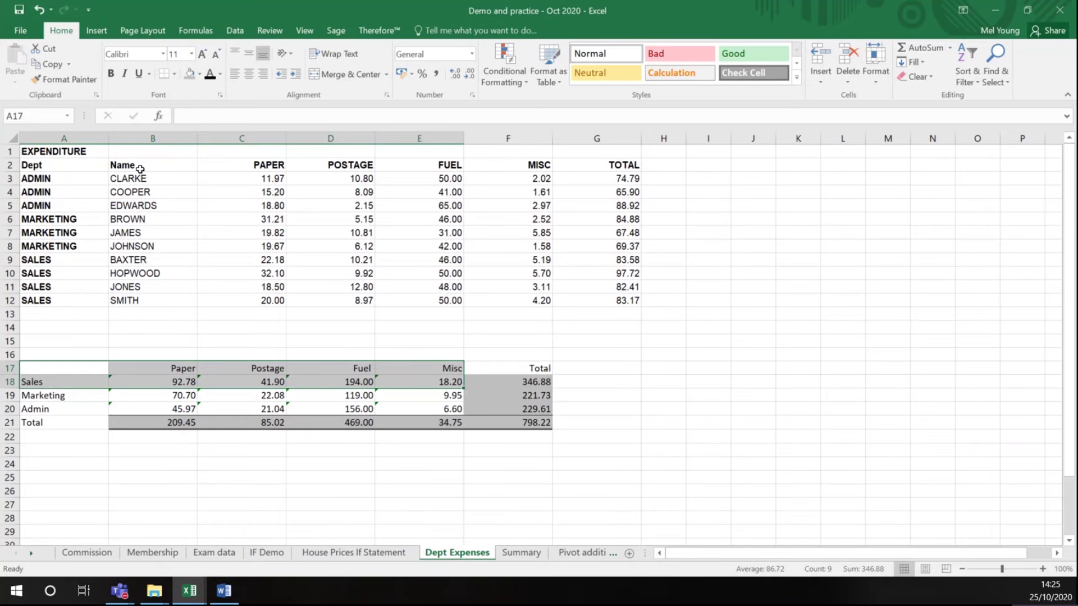
- Insert a Sales pie chart from Recommended Charts after comparing it with the bar preview
{"action": "left_click", "coordinate": [95, 32]}
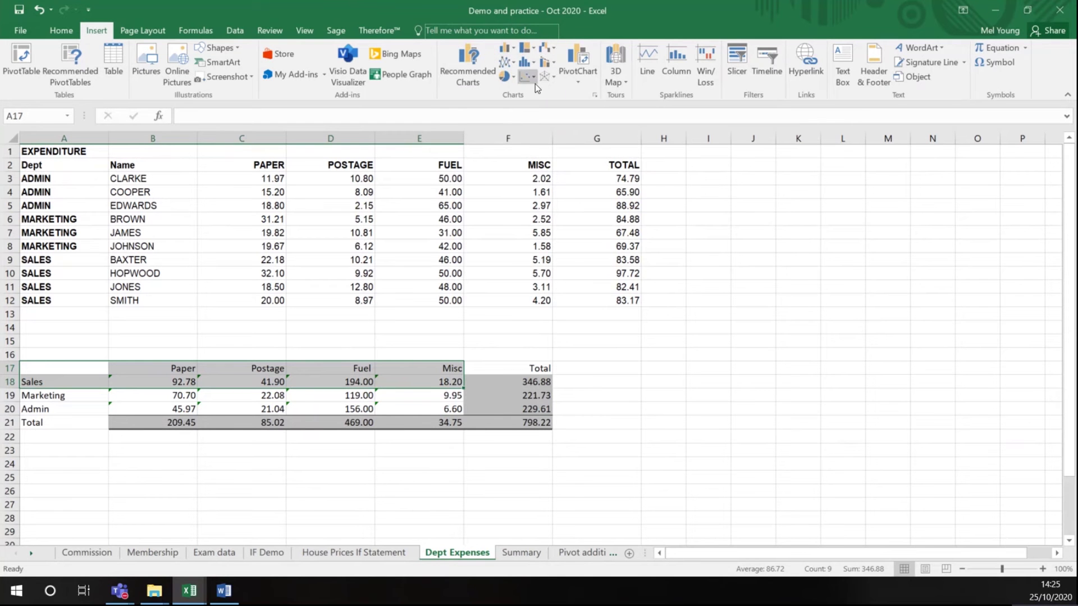
{"action": "left_click", "coordinate": [464, 60]}
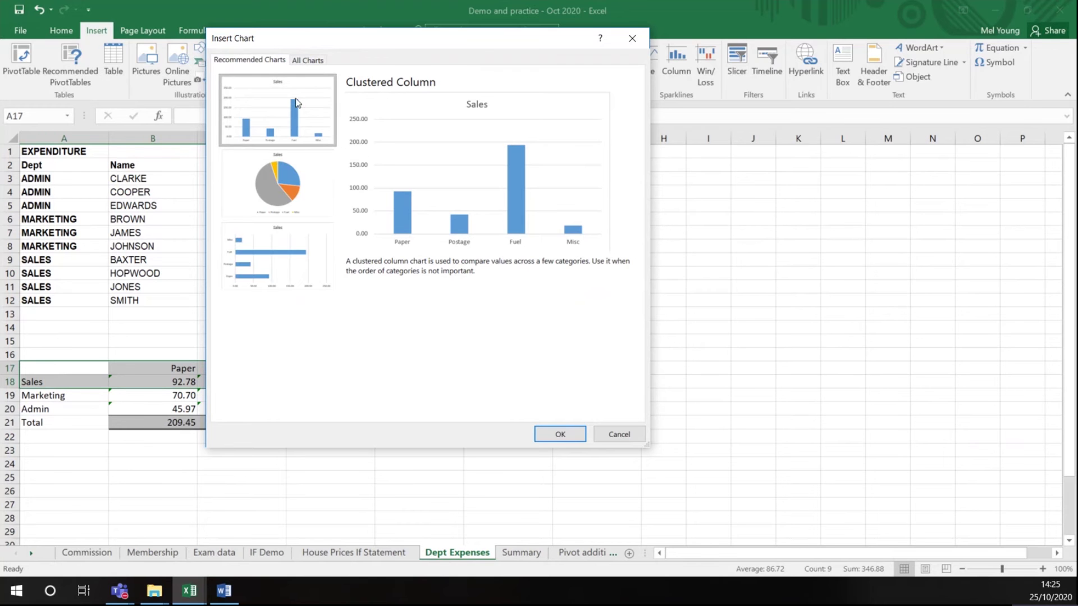
{"action": "left_click", "coordinate": [289, 197]}
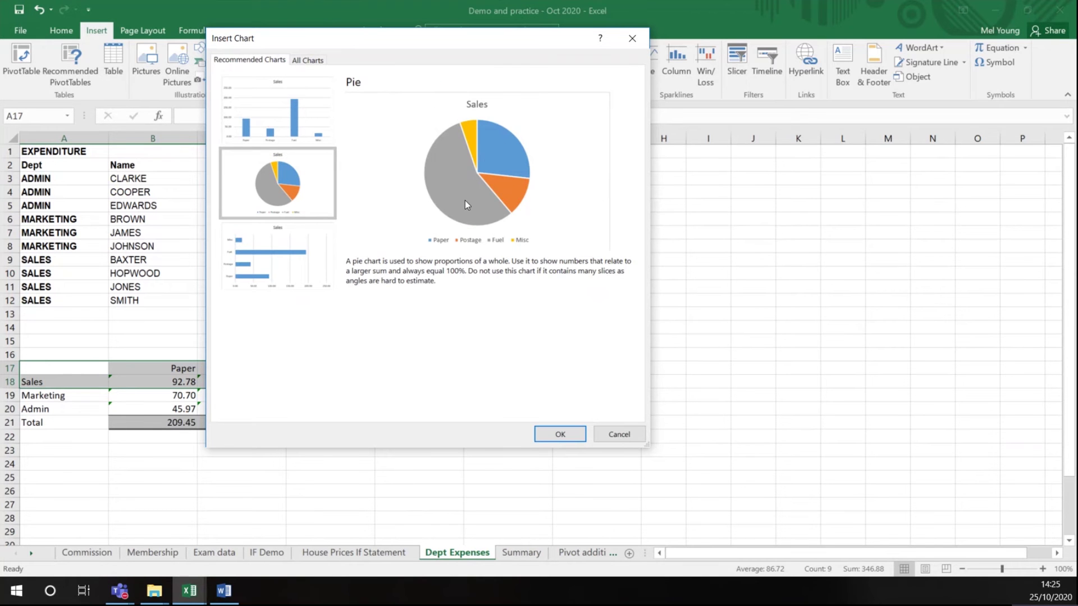
{"action": "left_click", "coordinate": [278, 276]}
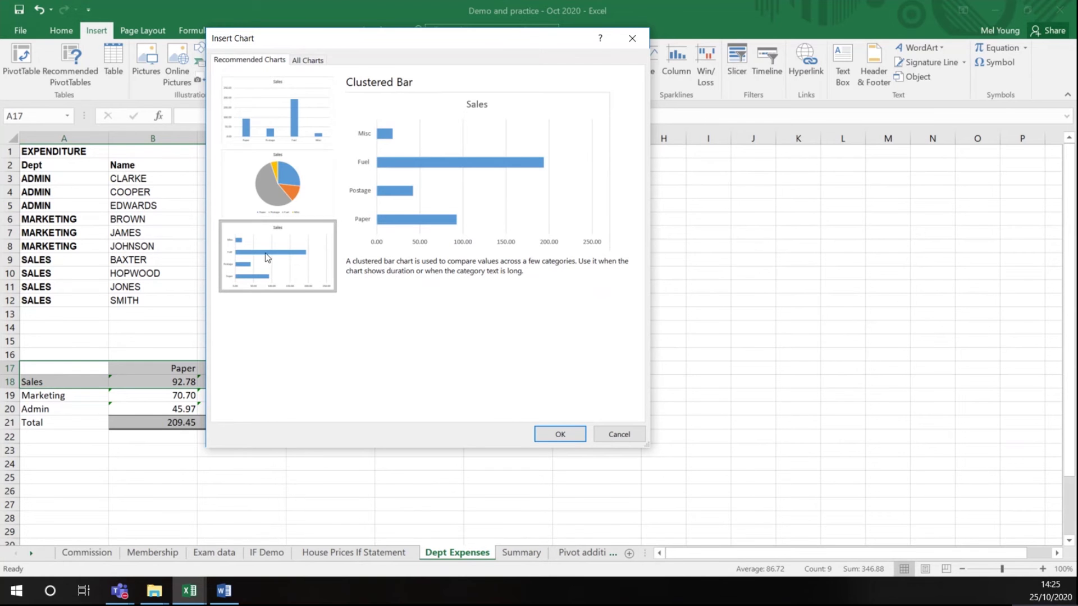
{"action": "left_click", "coordinate": [277, 184]}
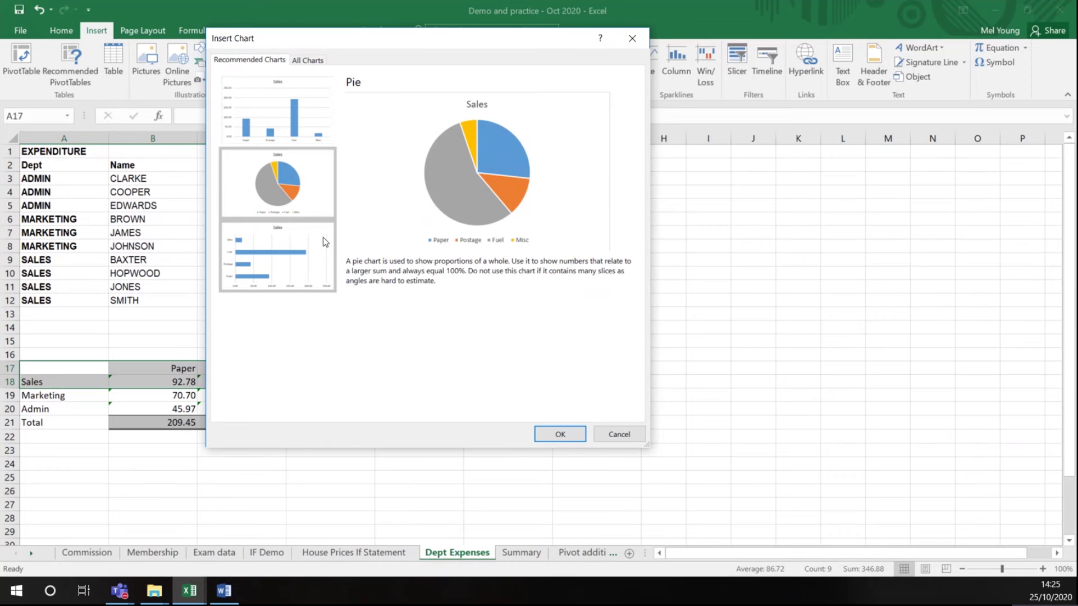
{"action": "left_click", "coordinate": [560, 435]}
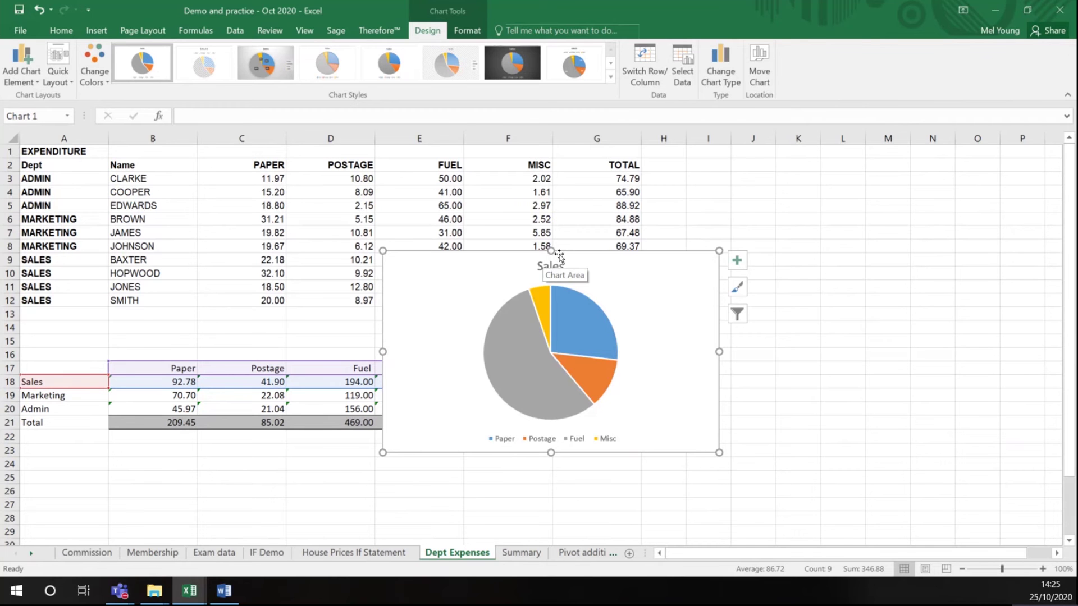
- Move the Sales pie chart right of the summary table and enlarge it by its corners
{"action": "left_click_drag", "start_coordinate": [614, 284], "coordinate": [811, 377]}
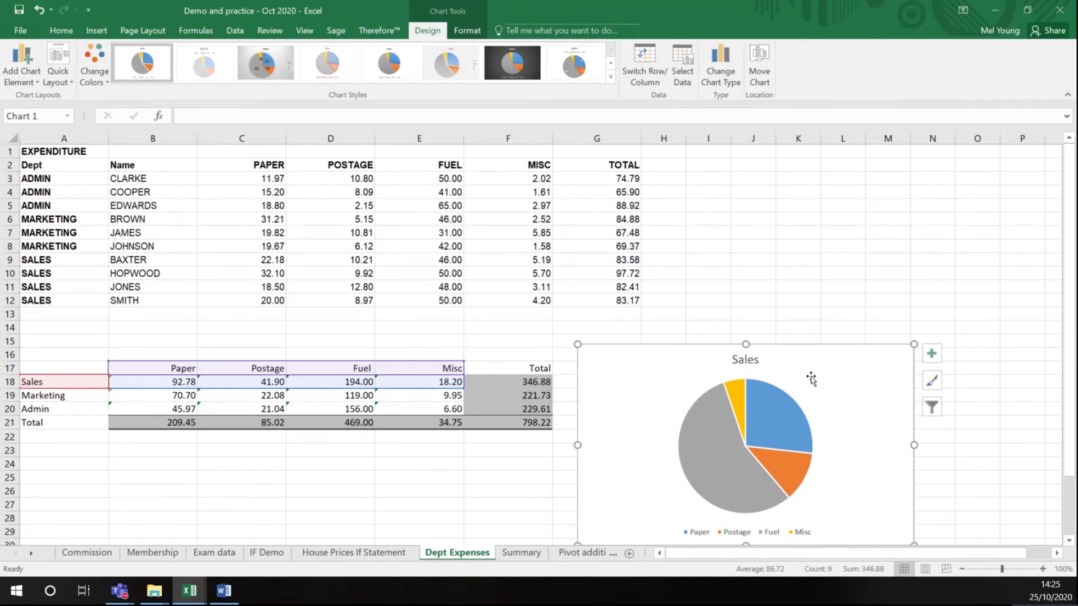
{"action": "scroll", "coordinate": [990, 397], "scroll_direction": "down", "scroll_amount": 4}
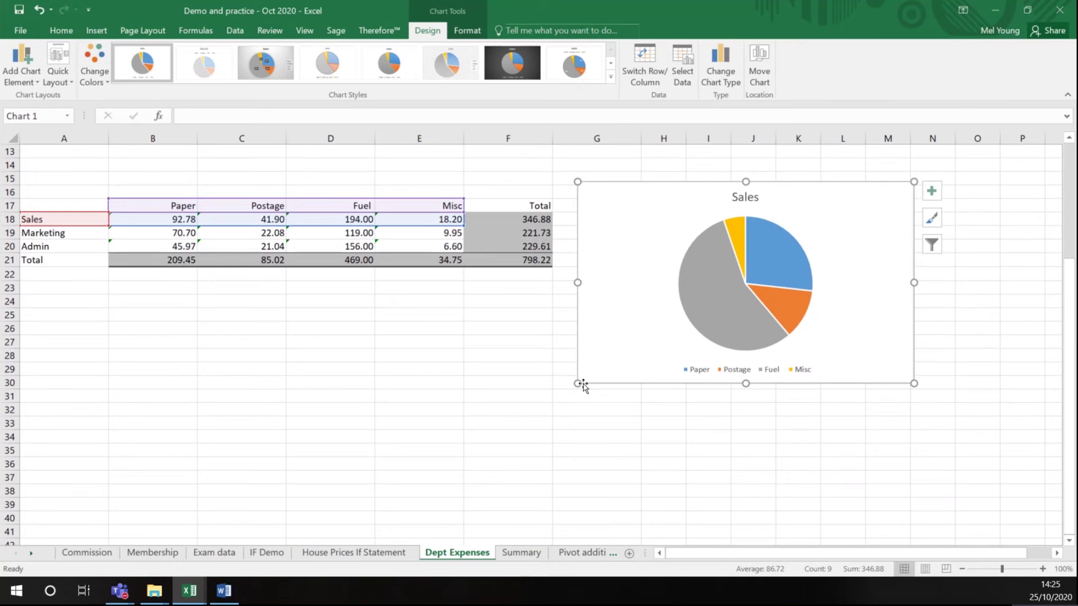
{"action": "left_click_drag", "start_coordinate": [579, 384], "coordinate": [560, 418]}
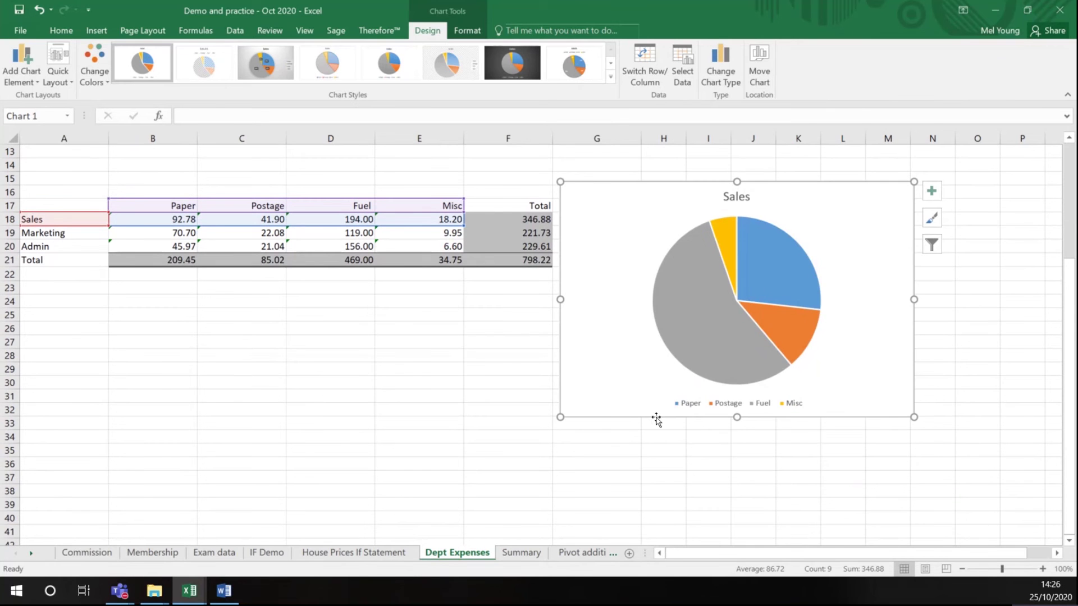
{"action": "left_click_drag", "start_coordinate": [914, 418], "coordinate": [997, 506]}
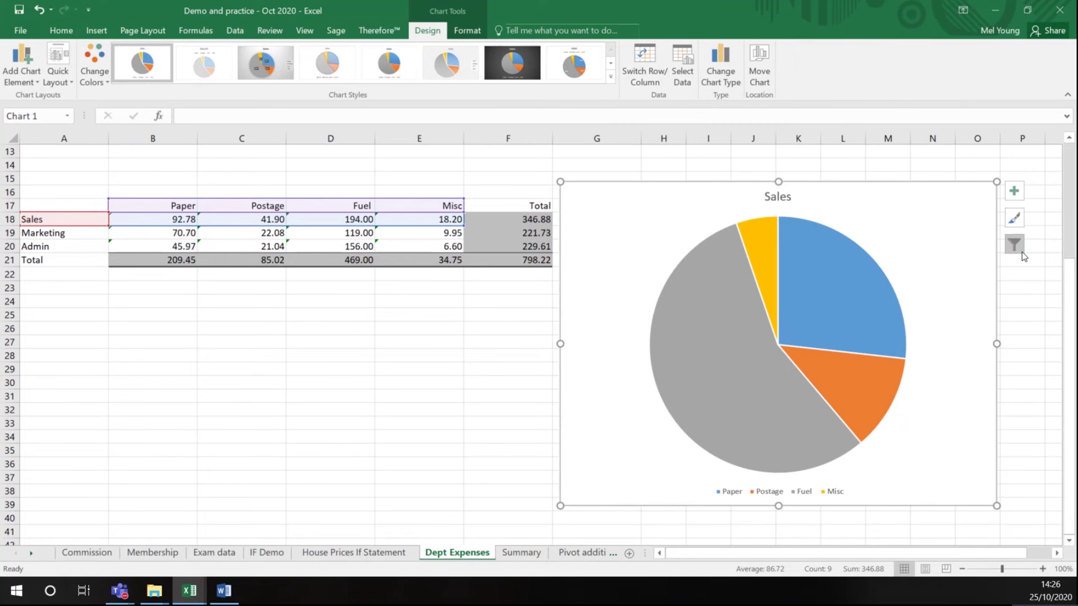
- Add Data Callout labels showing category and percentage to every Sales pie slice
{"action": "left_click", "coordinate": [1015, 192]}
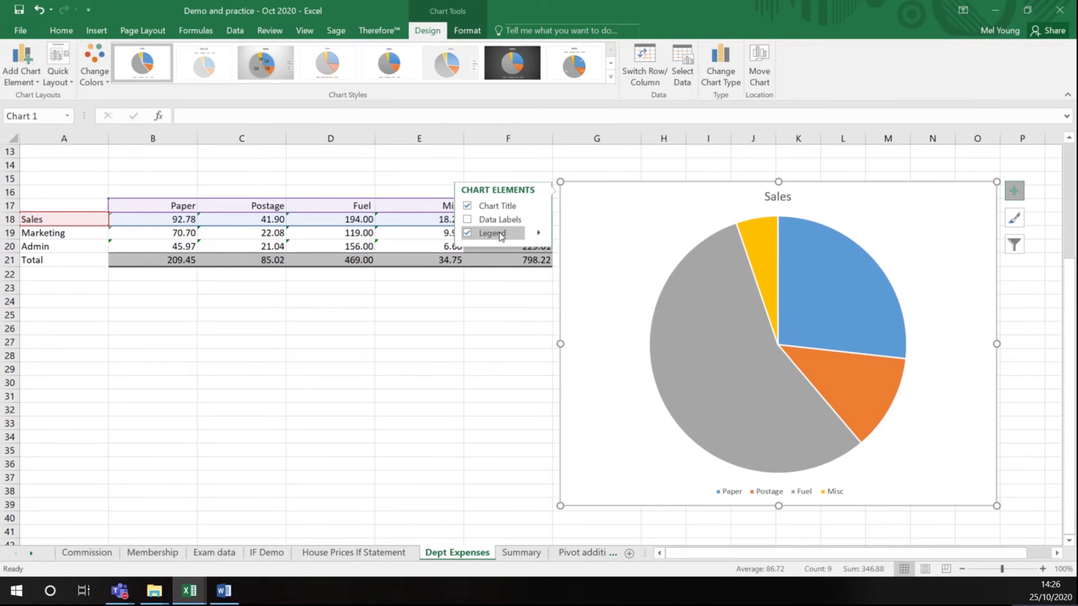
{"action": "left_click", "coordinate": [469, 220]}
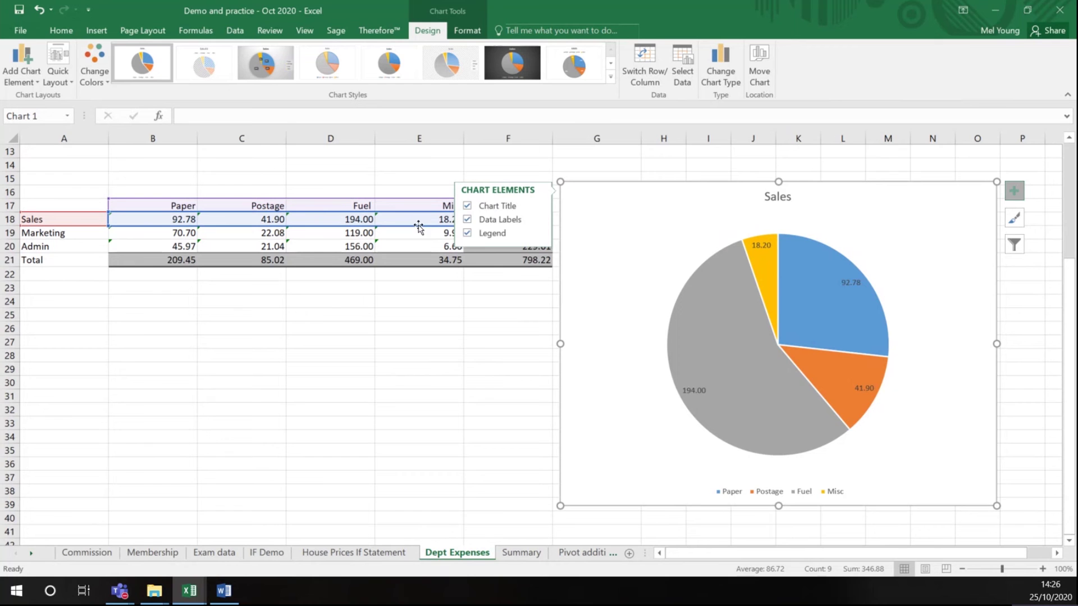
{"action": "left_click", "coordinate": [539, 221]}
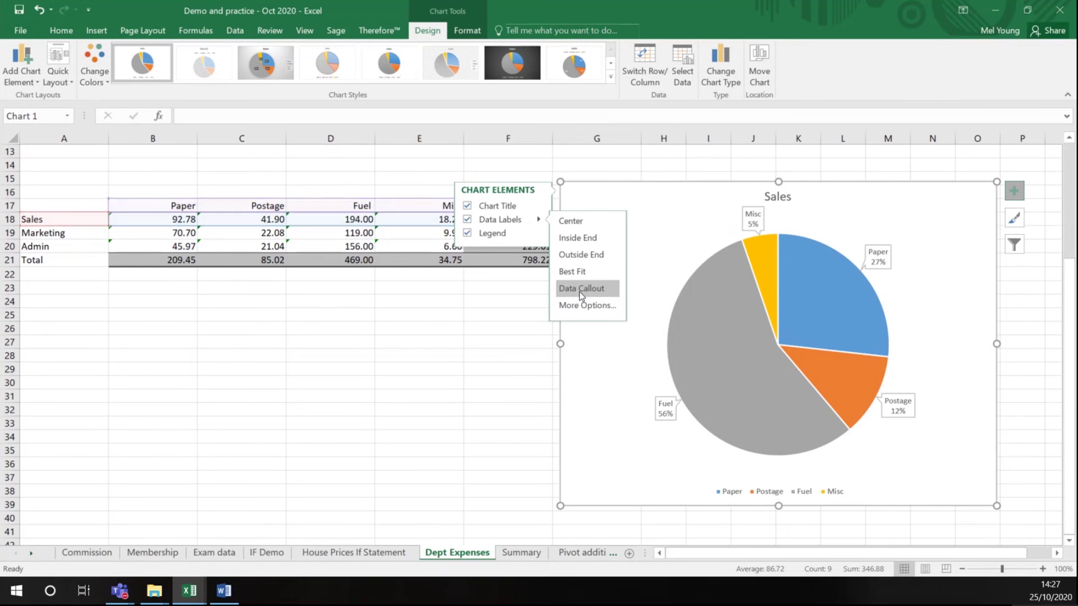
{"action": "left_click", "coordinate": [508, 355]}
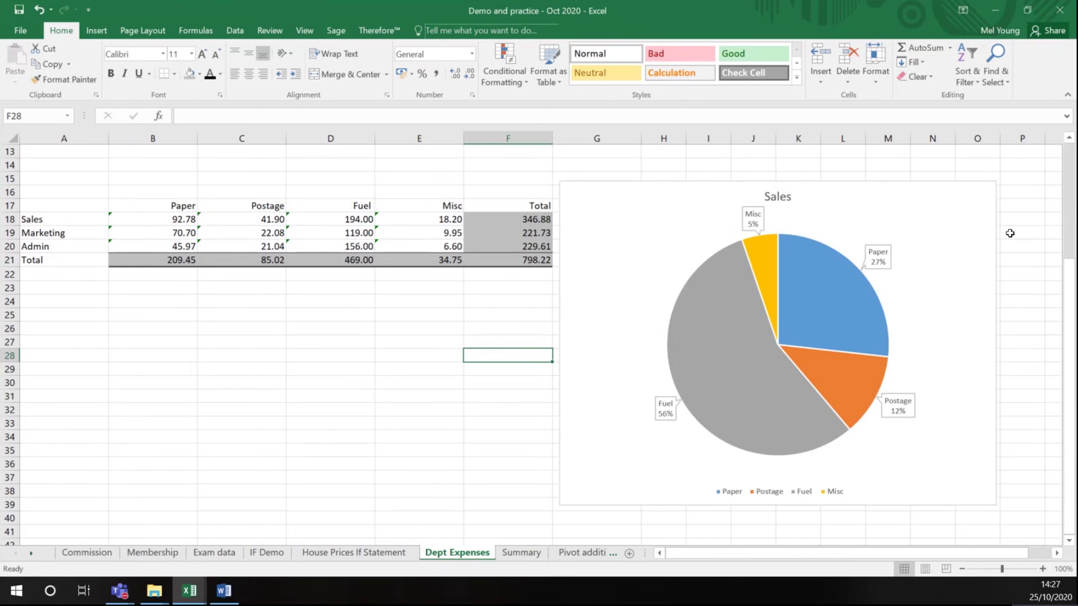
- Review the pie chart's style and filter options, then deselect it by clicking a cell
{"action": "left_click", "coordinate": [646, 230]}
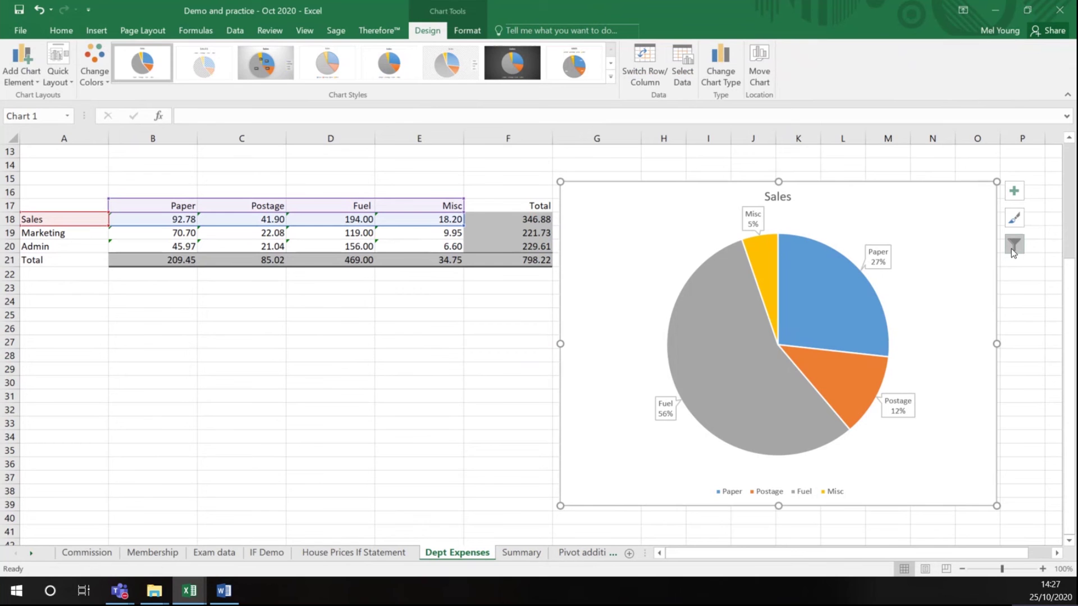
{"action": "left_click", "coordinate": [1016, 224]}
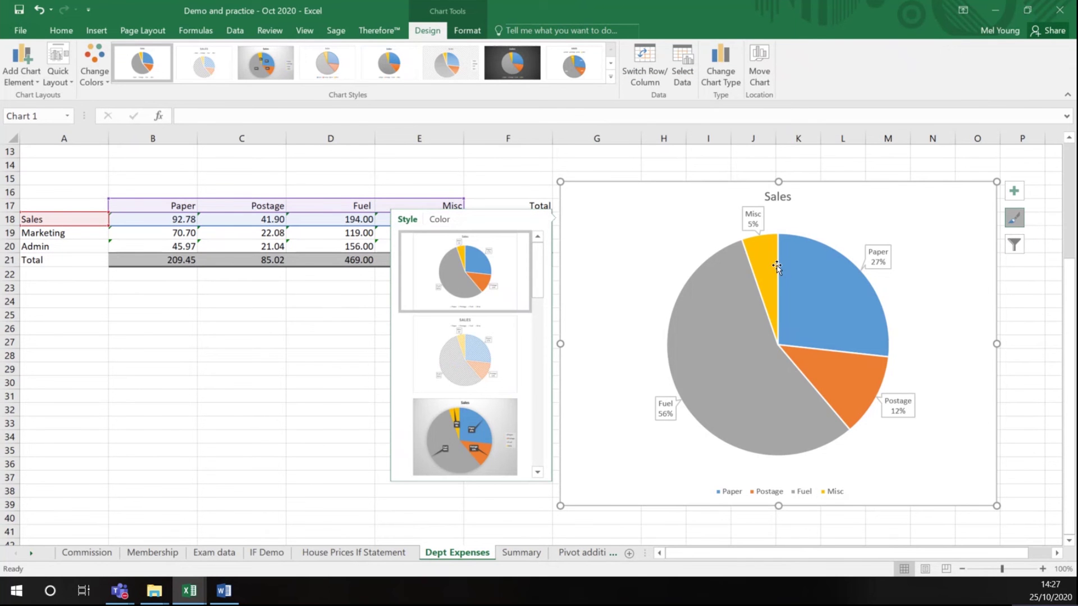
{"action": "left_click", "coordinate": [538, 473]}
{"action": "left_click", "coordinate": [538, 473]}
{"action": "left_click", "coordinate": [538, 473]}
{"action": "left_click", "coordinate": [538, 473]}
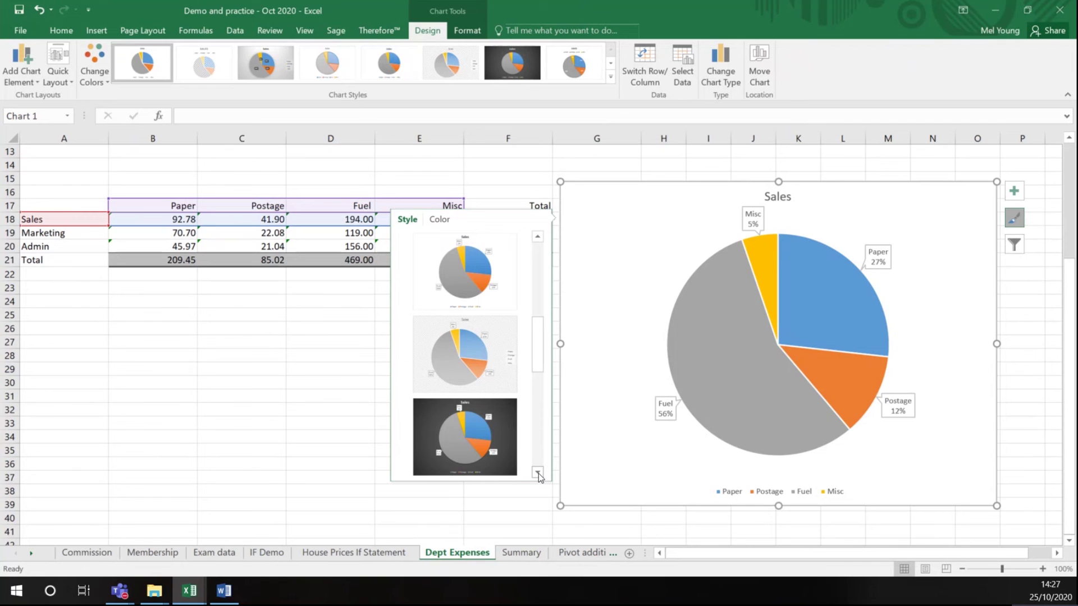
{"action": "left_click", "coordinate": [538, 473]}
{"action": "left_click", "coordinate": [537, 473]}
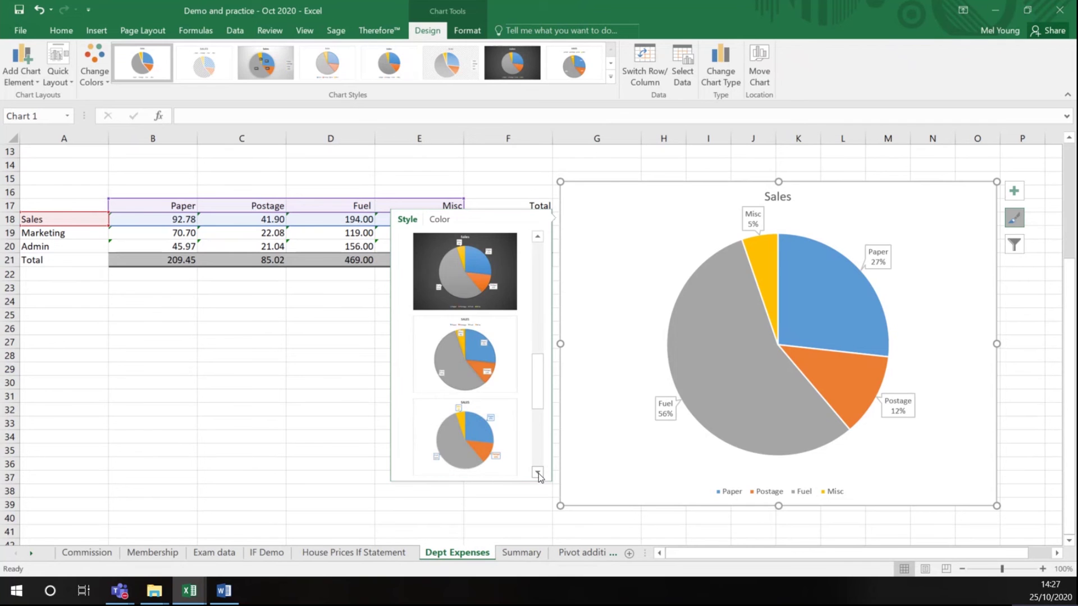
{"action": "left_click", "coordinate": [1015, 245]}
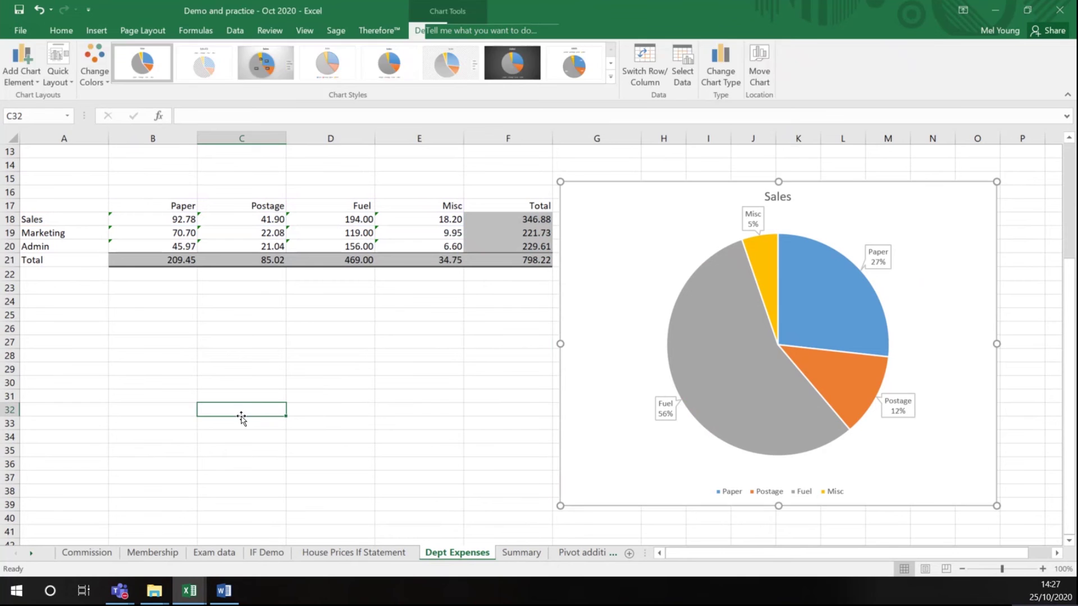
{"action": "left_click", "coordinate": [241, 416]}
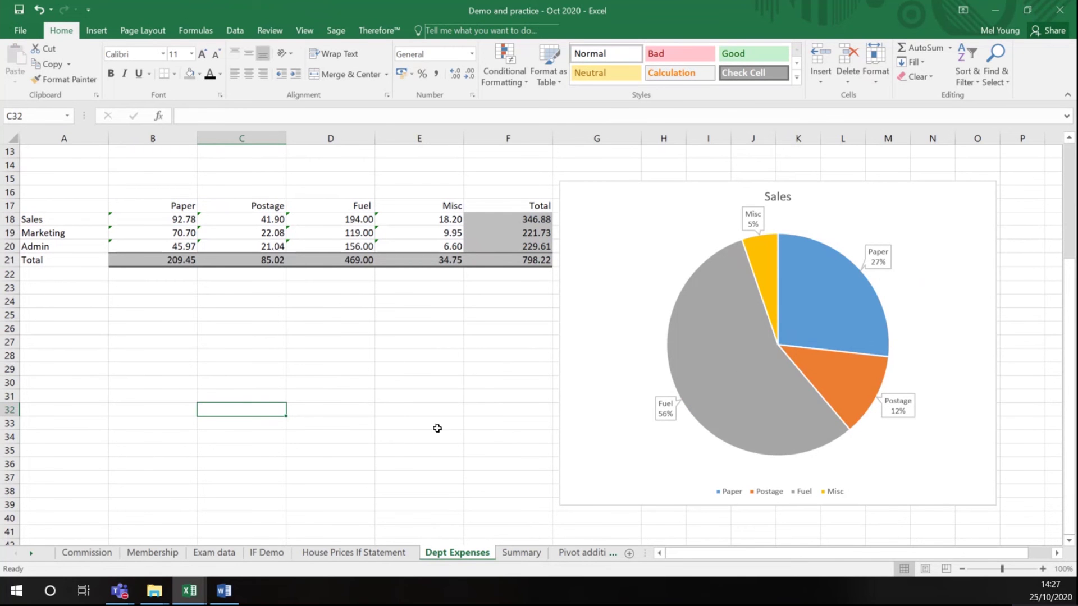
- Select the department expense table A17:E20 with its category headings
{"action": "left_click", "coordinate": [63, 208]}
{"action": "left_click_drag", "start_coordinate": [63, 207], "coordinate": [404, 246]}
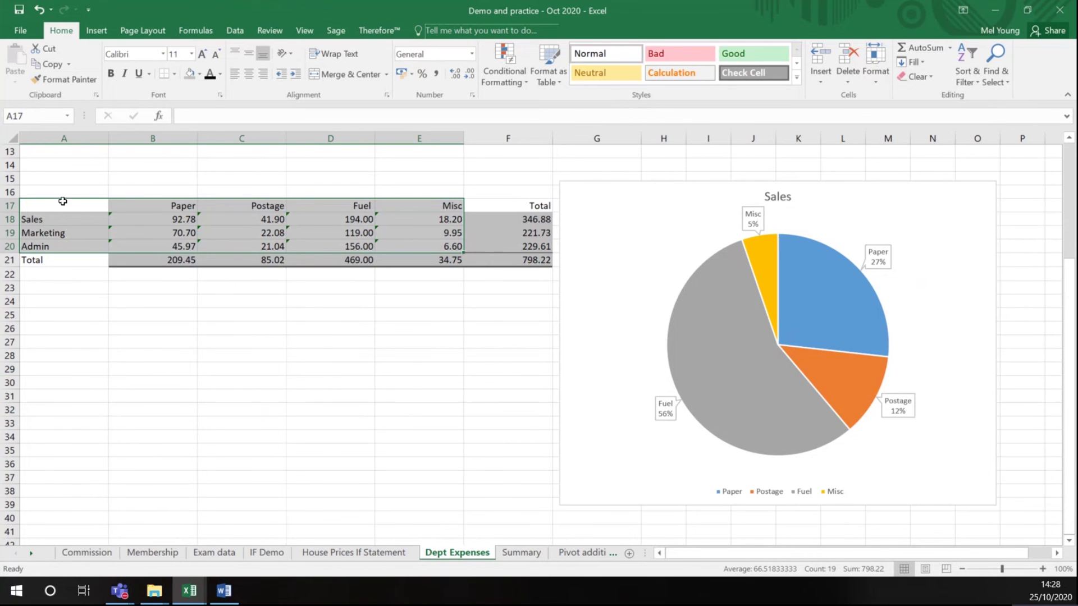
{"action": "left_click_drag", "start_coordinate": [60, 206], "coordinate": [410, 250]}
- Pick the Clustered Column chart grouping expenses by department in Recommended Charts
{"action": "left_click", "coordinate": [95, 32]}
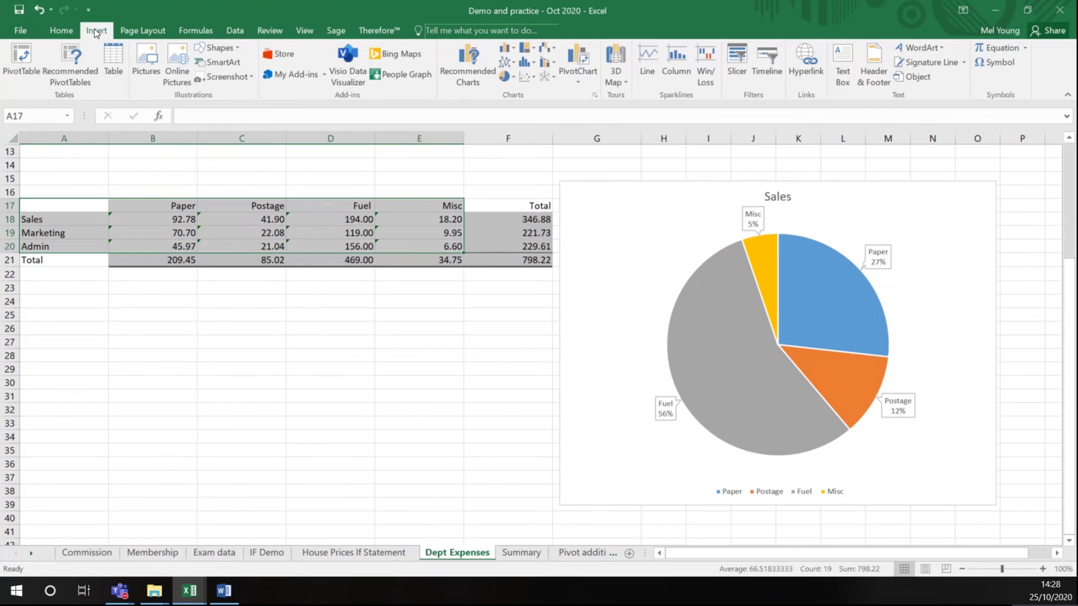
{"action": "left_click", "coordinate": [463, 66]}
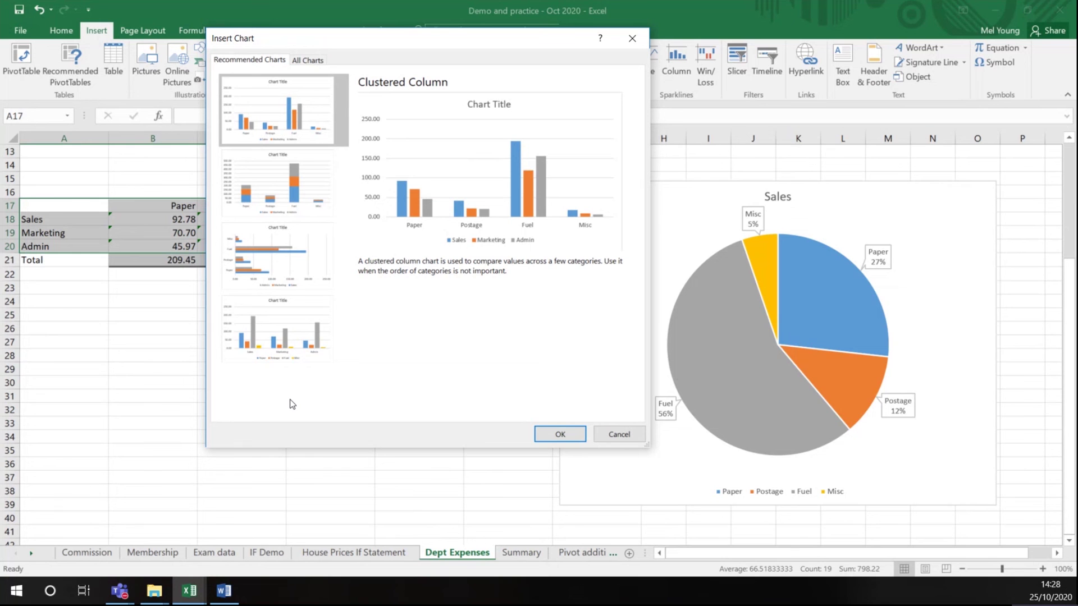
{"action": "left_click", "coordinate": [288, 326]}
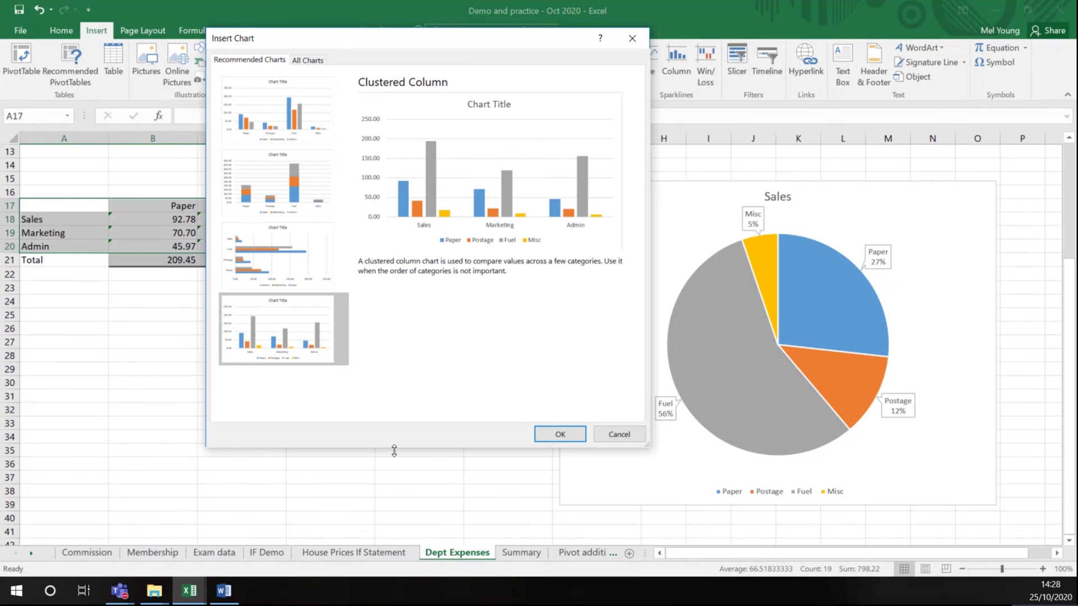
- Insert the clustered column chart, move it below the table and stretch it to row 41
{"action": "left_click", "coordinate": [568, 433]}
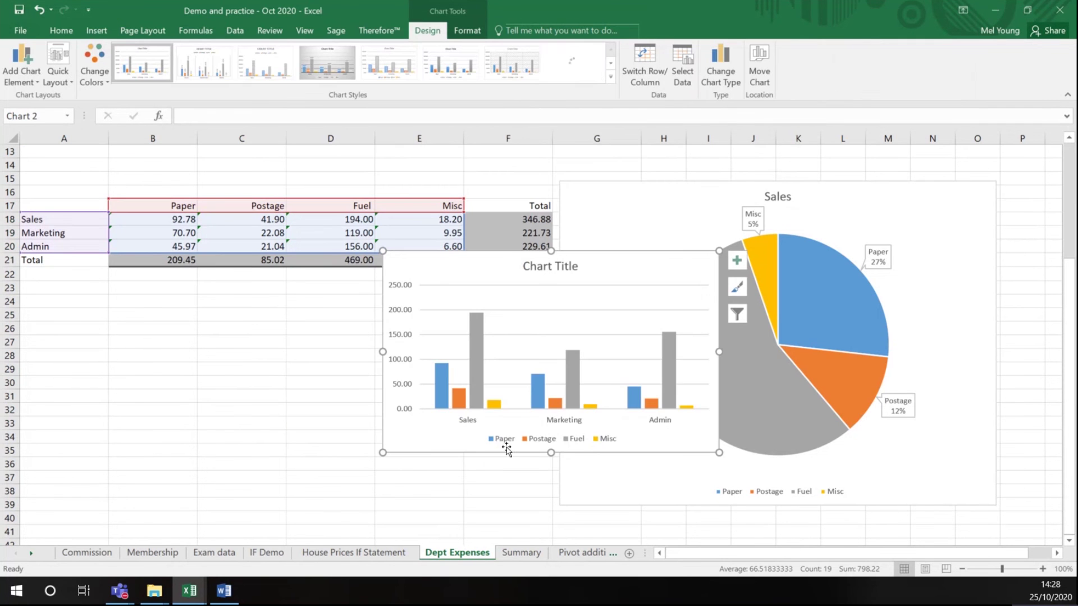
{"action": "left_click_drag", "start_coordinate": [503, 253], "coordinate": [159, 286]}
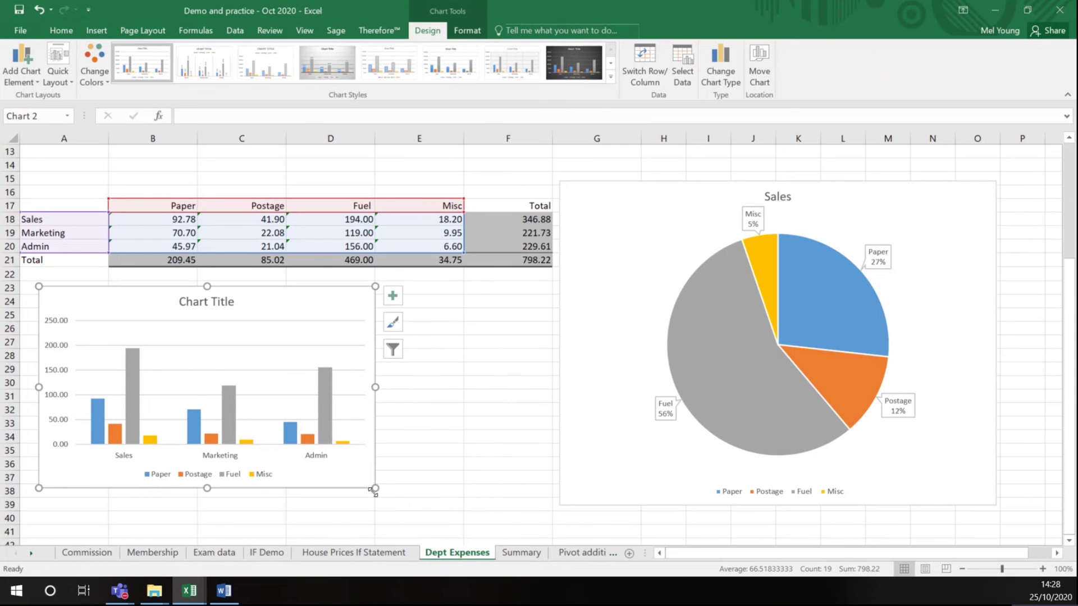
{"action": "left_click_drag", "start_coordinate": [376, 488], "coordinate": [528, 529]}
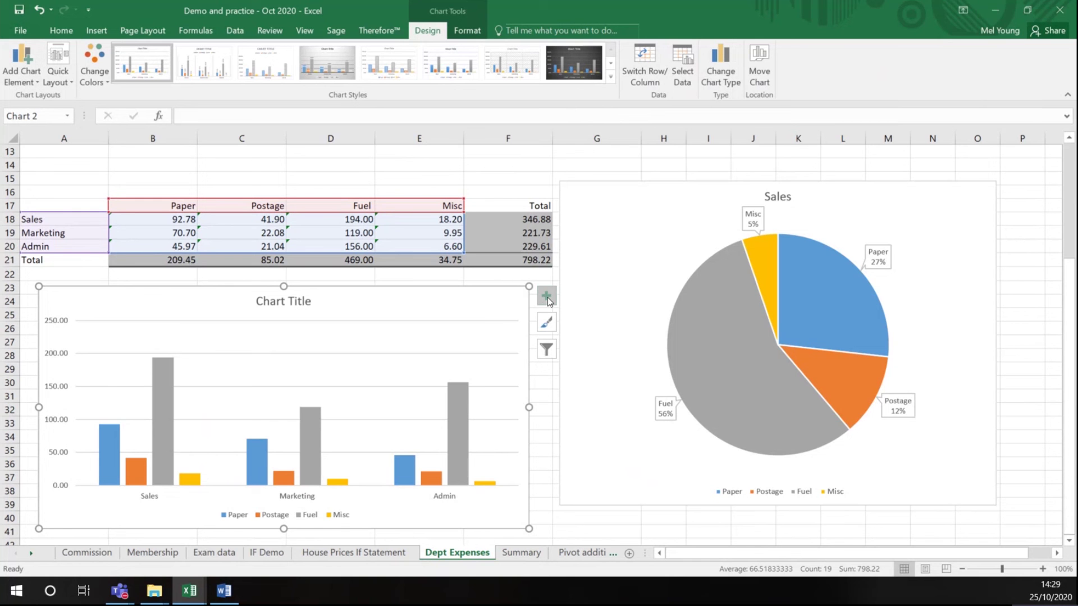
- Apply the third Colorful palette (orange, yellow, green) to the column chart
{"action": "left_click", "coordinate": [107, 80]}
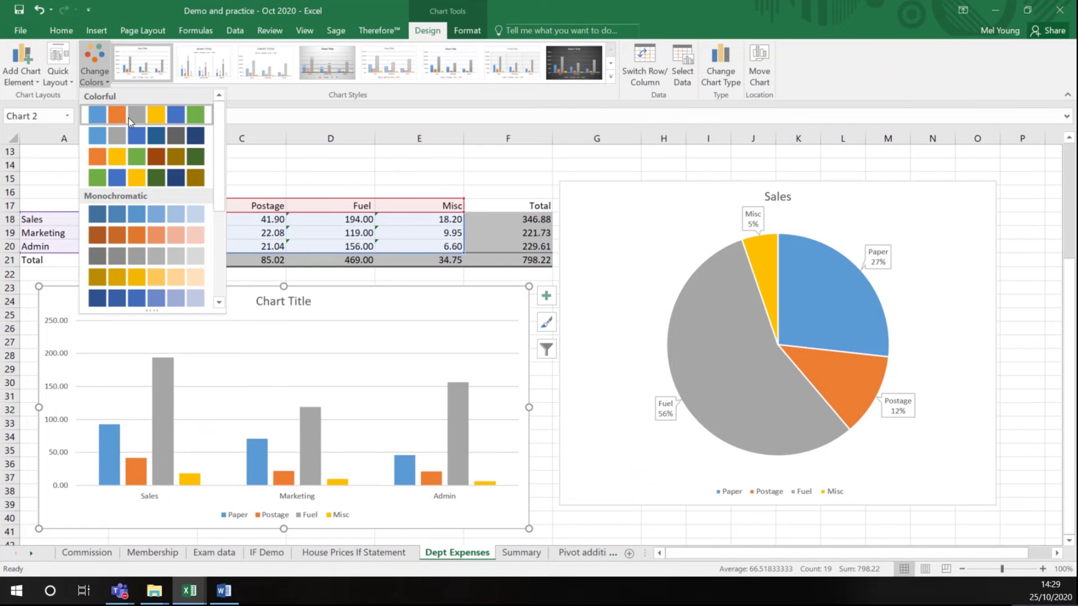
{"action": "left_click", "coordinate": [170, 162]}
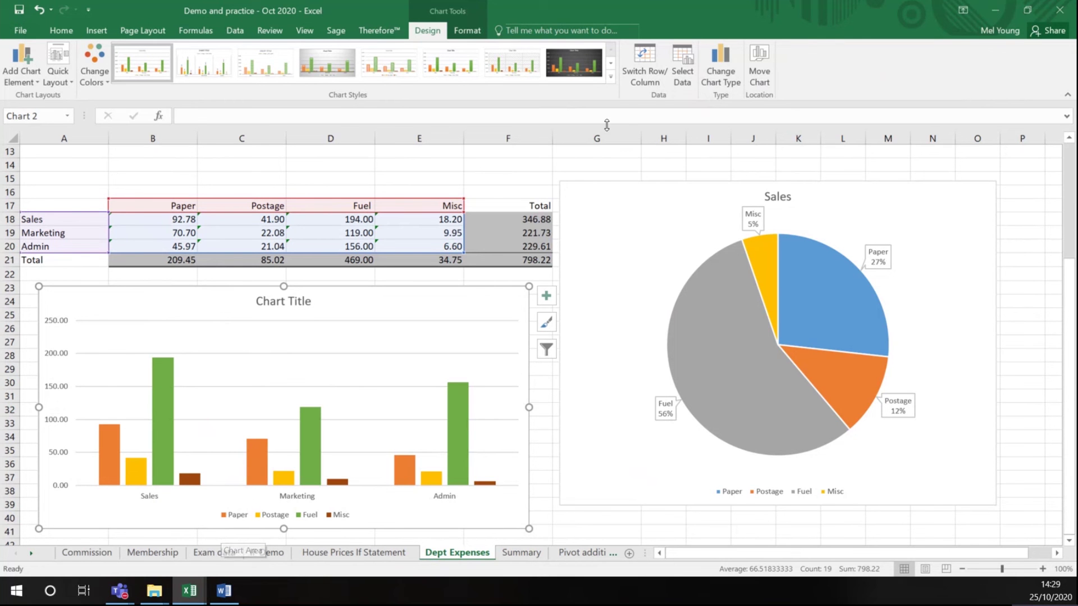
- Switch row and column so each expense category groups the Sales, Marketing and Admin bars
{"action": "left_click", "coordinate": [650, 66]}
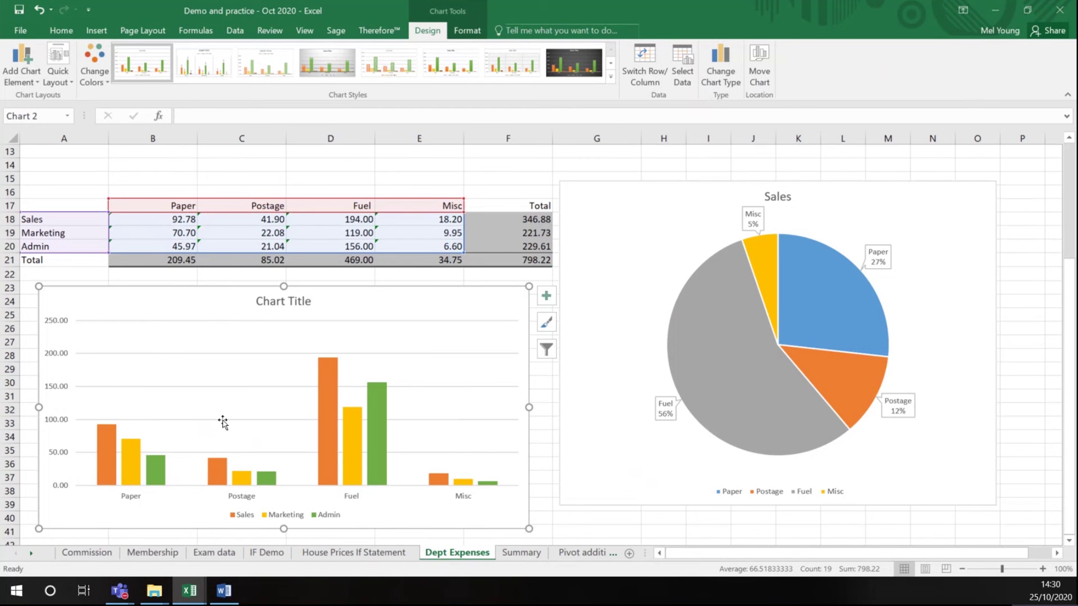
- Replace the Chart Title placeholder with 'Expenditure by Dept'
{"action": "left_click", "coordinate": [304, 302]}
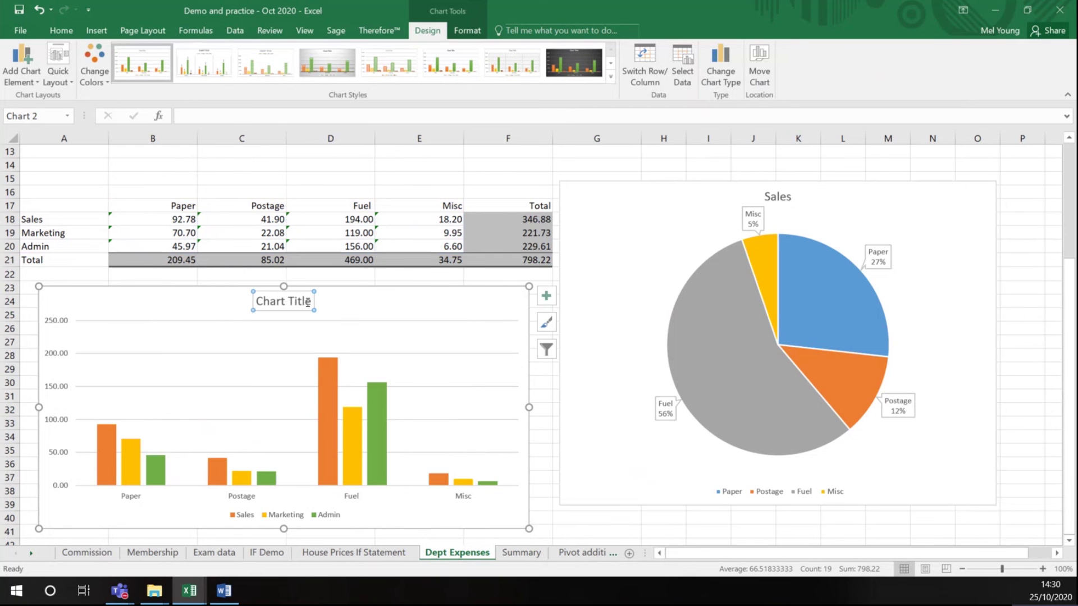
{"action": "left_click_drag", "start_coordinate": [308, 304], "coordinate": [239, 306]}
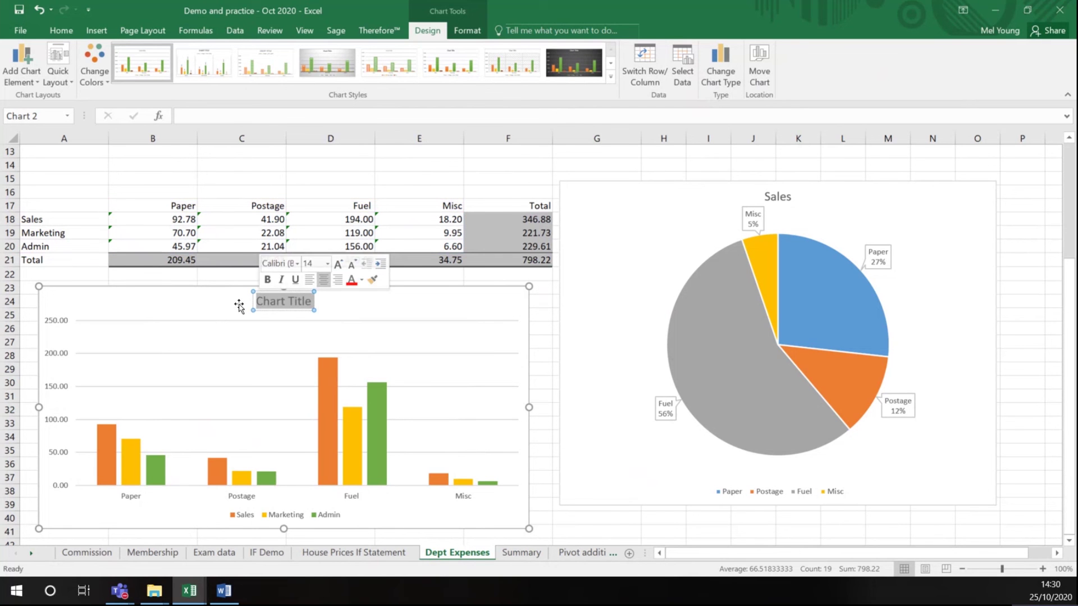
{"action": "type", "text": "Expend"}
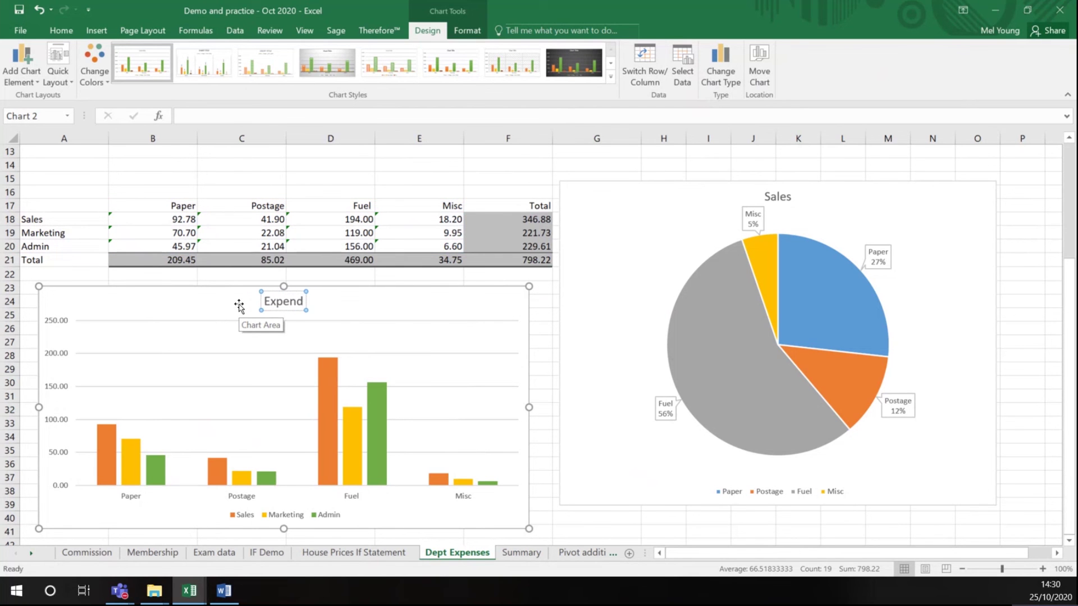
{"action": "type", "text": "iture"}
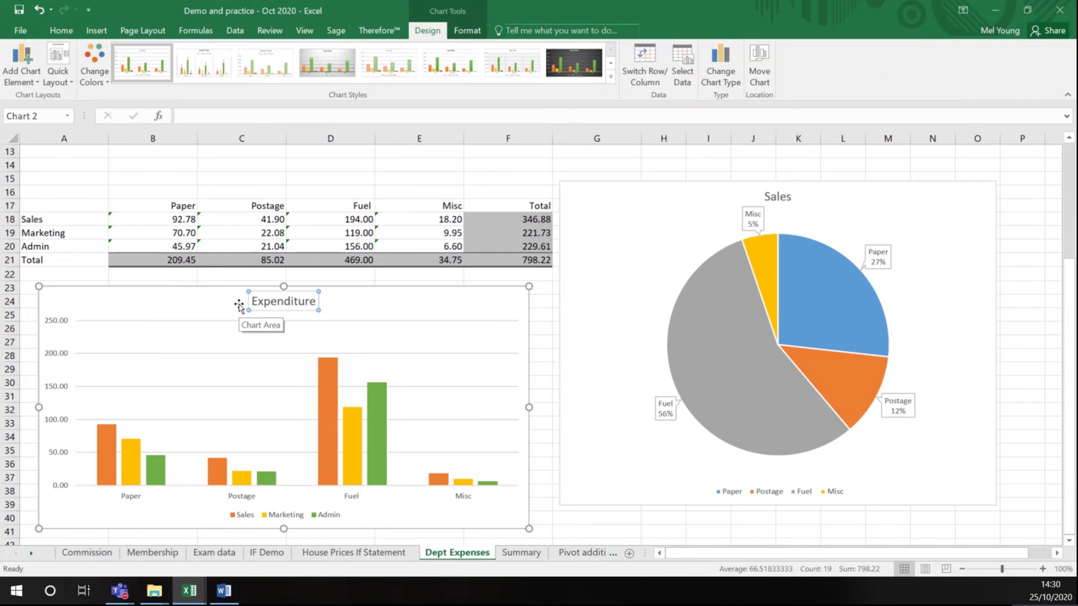
{"action": "type", "text": " by Dep"}
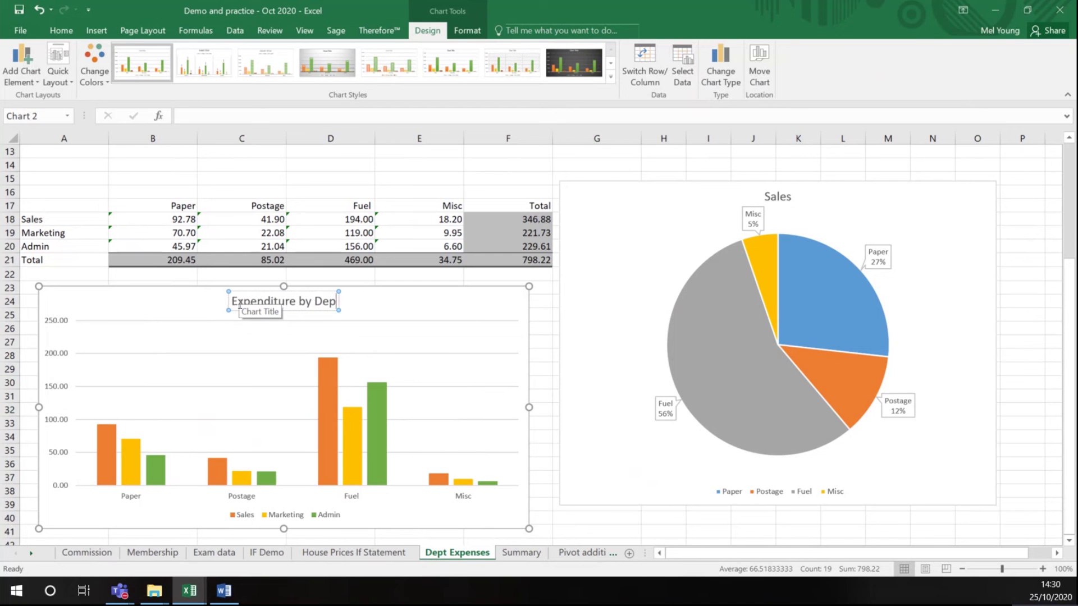
{"action": "type", "text": "t"}
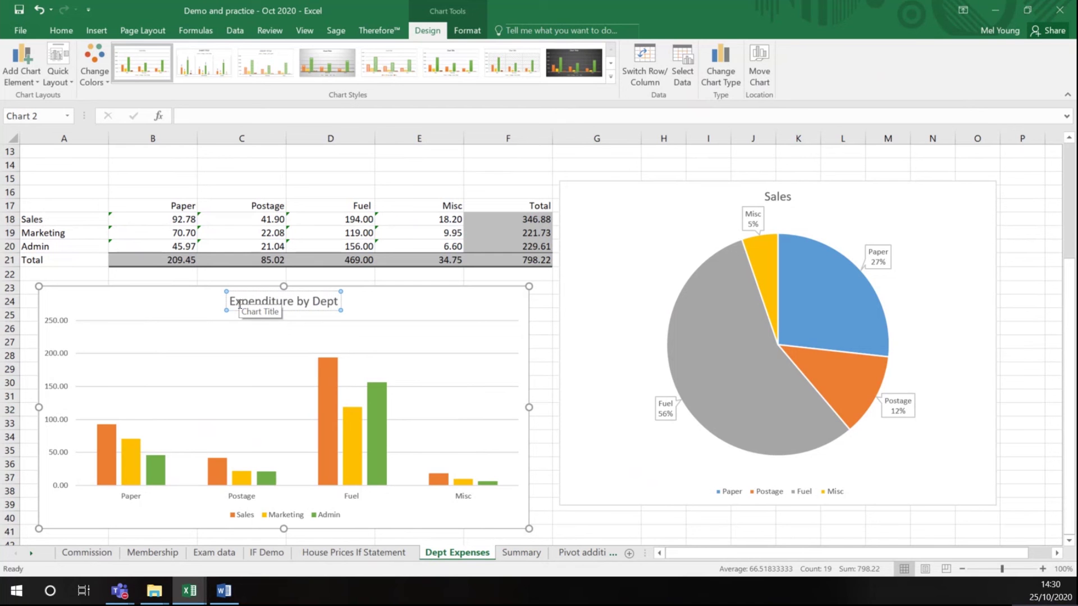
{"action": "left_click", "coordinate": [388, 306]}
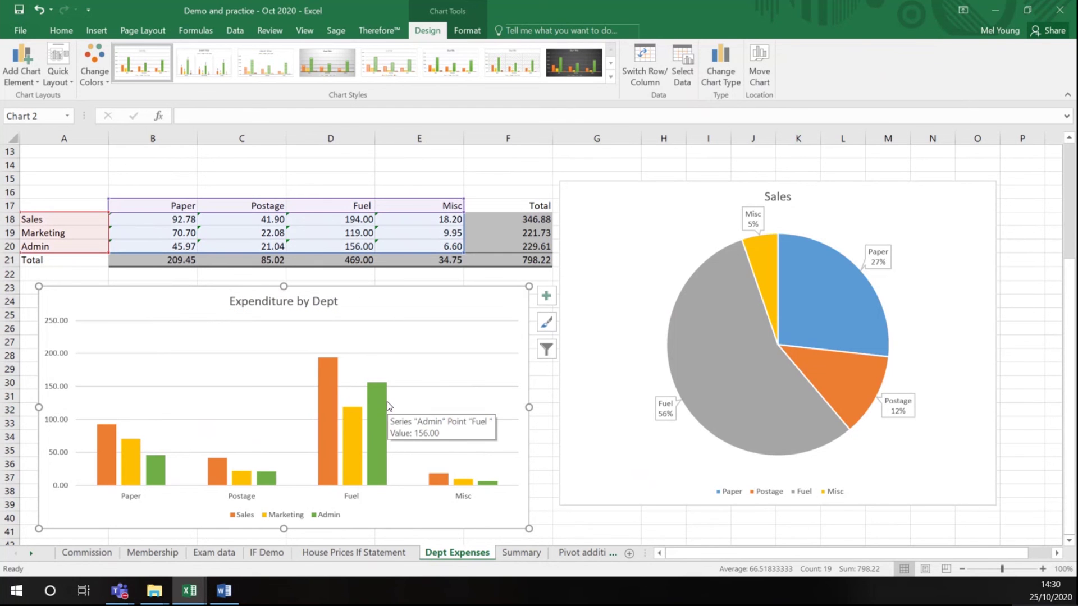